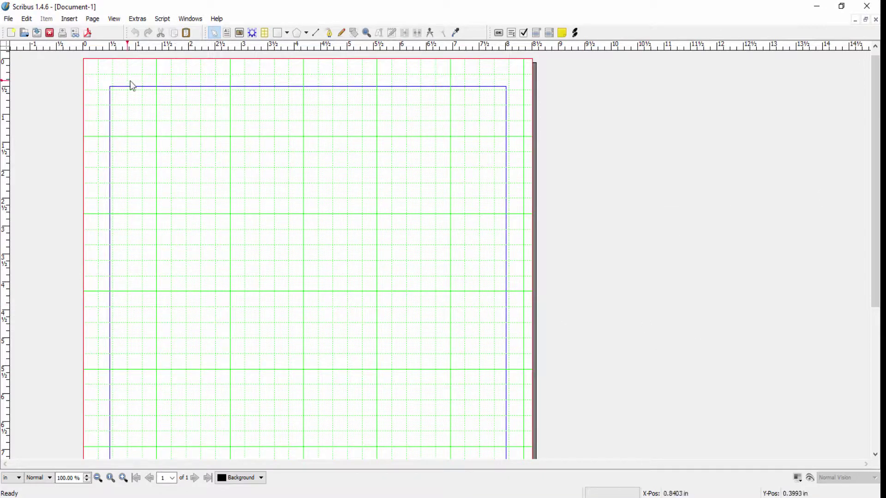
- Open Edit > Master Pages and move its window to the right of the page
click(26, 19)
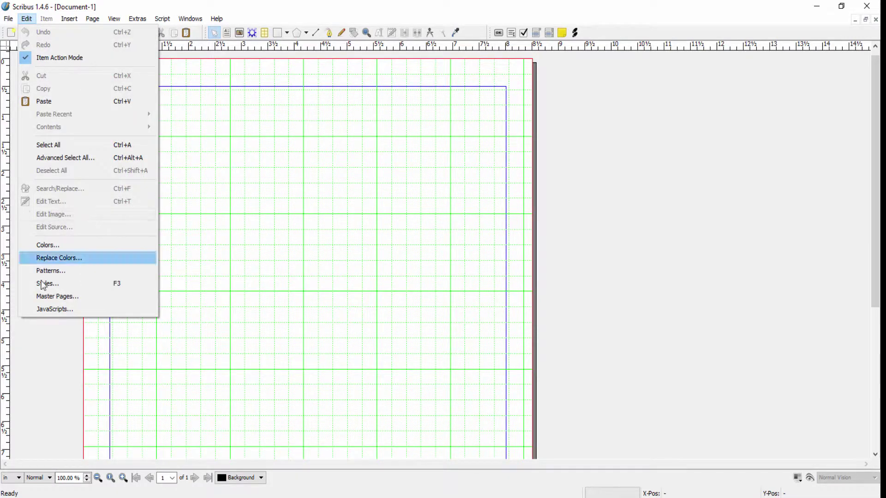
click(60, 296)
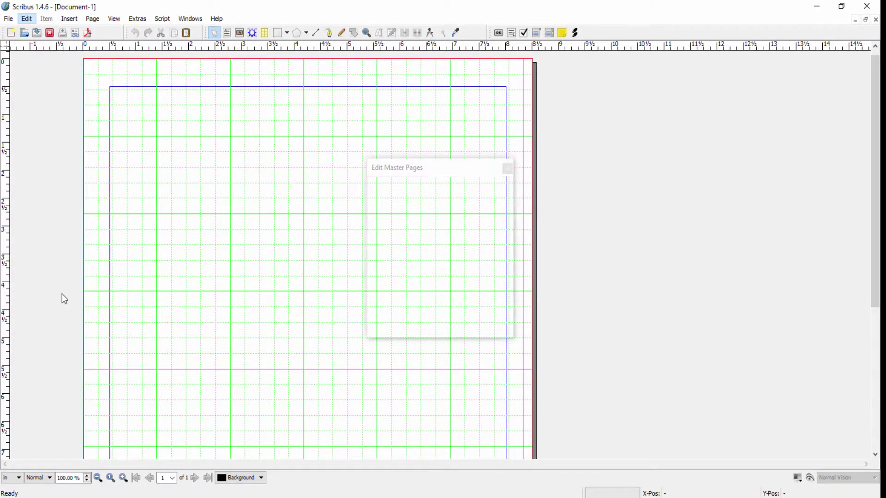
mouse_move(455, 174)
mouse_down()
mouse_move(648, 185)
mouse_move(667, 176)
mouse_up()
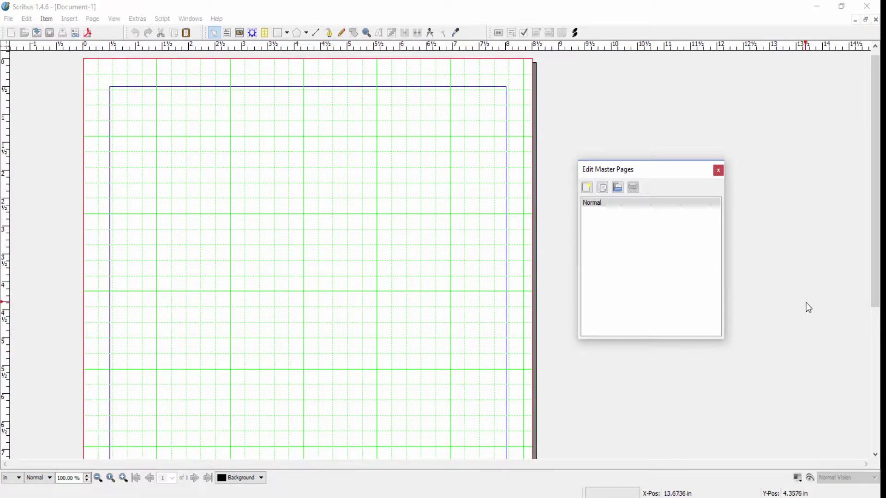
- Add a new master page named 'Tom's Master Page' and select it in the list
click(587, 188)
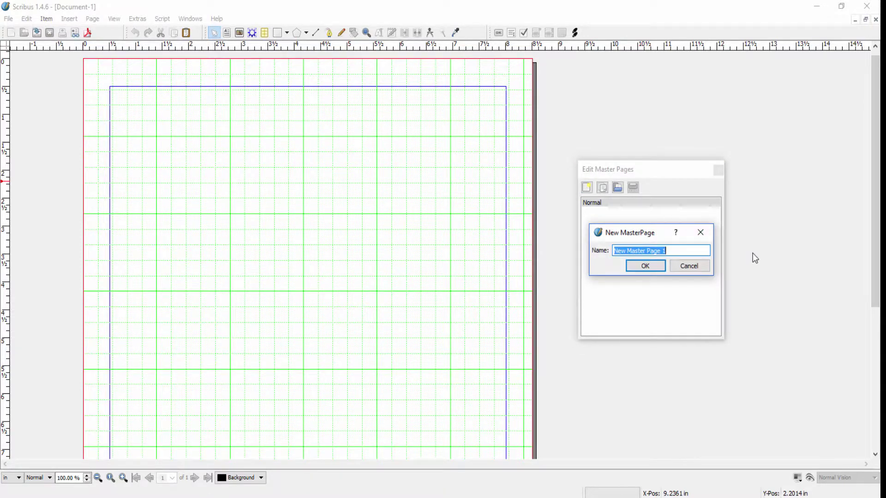
text(Tom's Master Page)
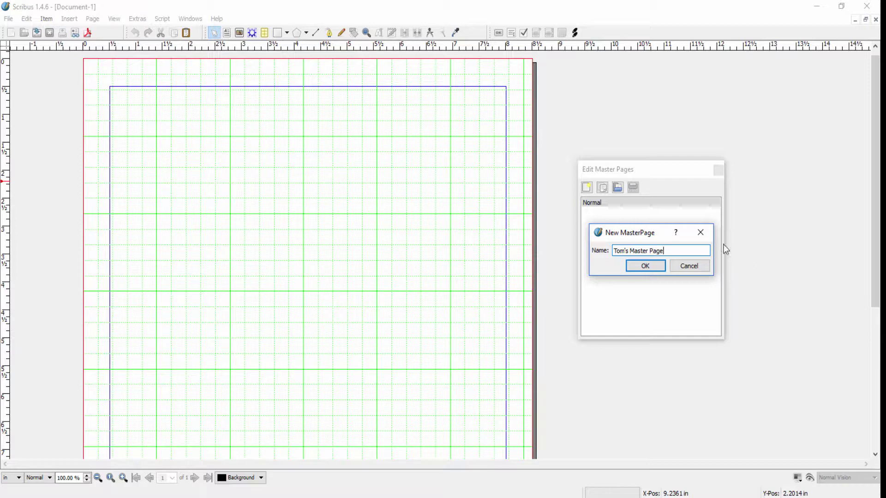
click(646, 267)
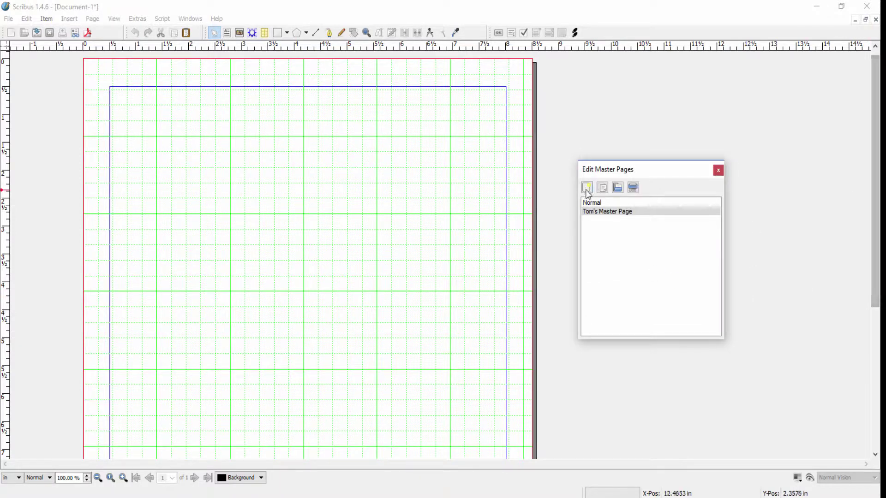
click(604, 210)
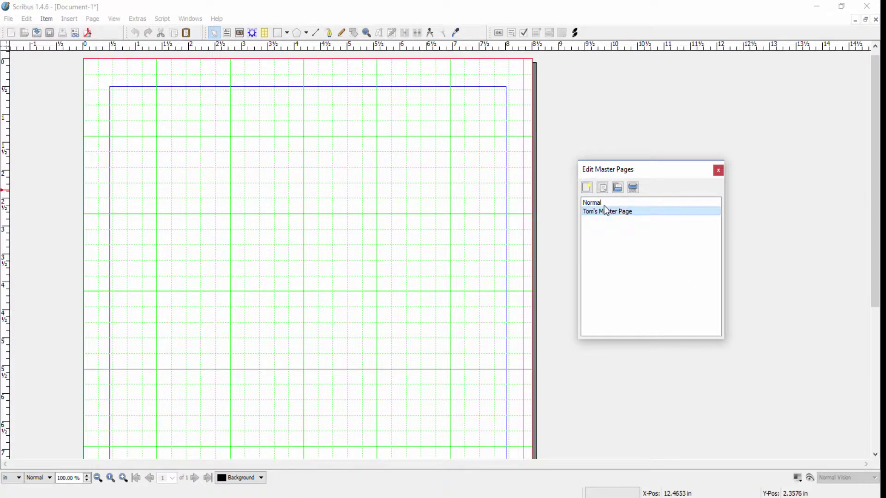
click(628, 214)
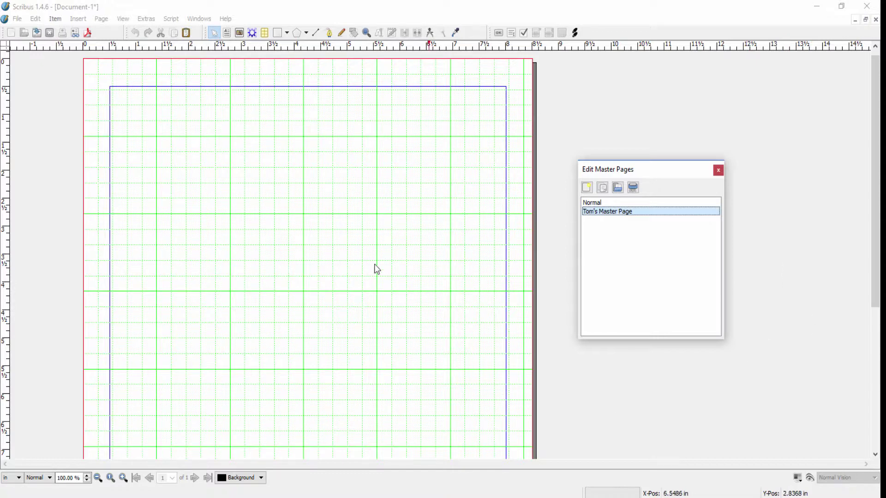
click(615, 189)
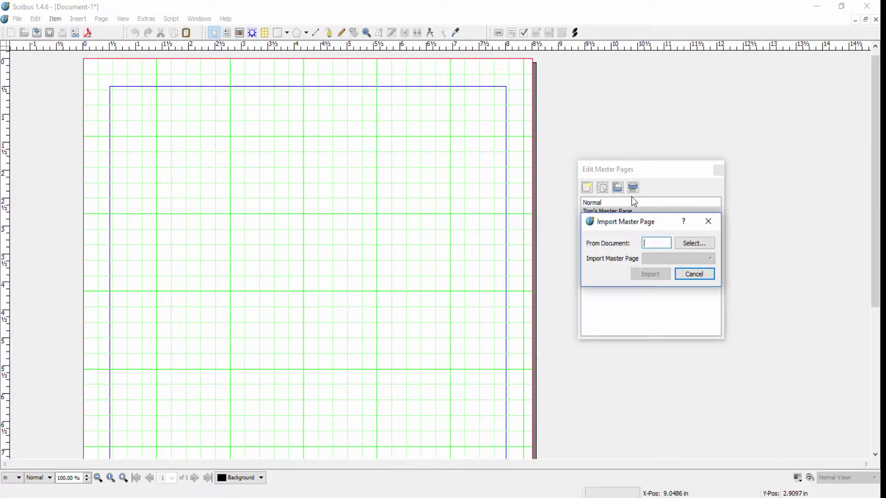
click(698, 248)
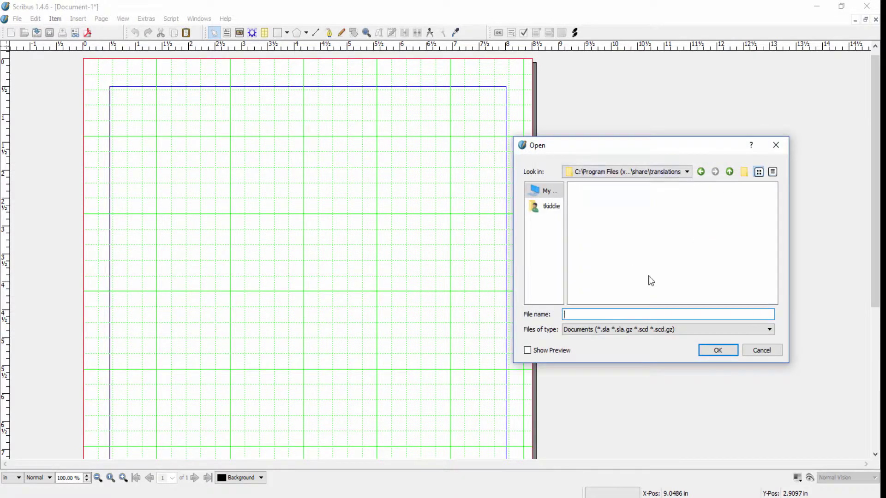
click(764, 351)
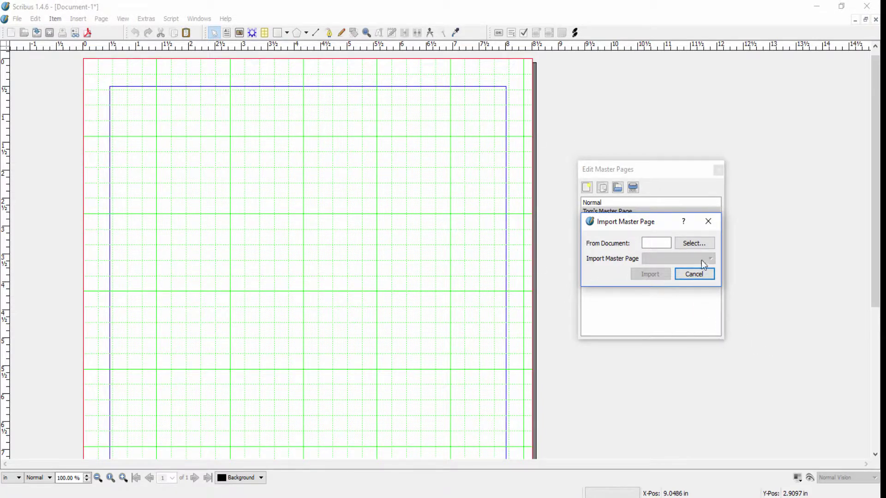
click(702, 276)
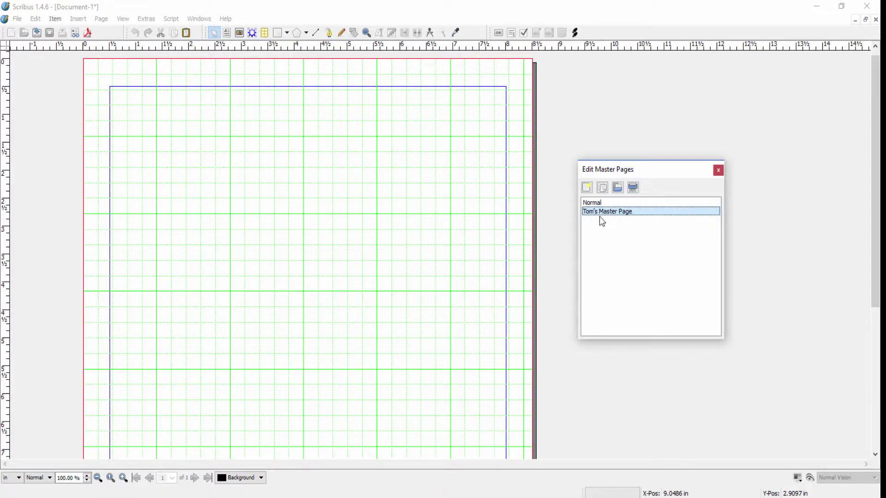
- Cancel deleting Tom's Master Page, then close the Edit Master Pages window
click(633, 188)
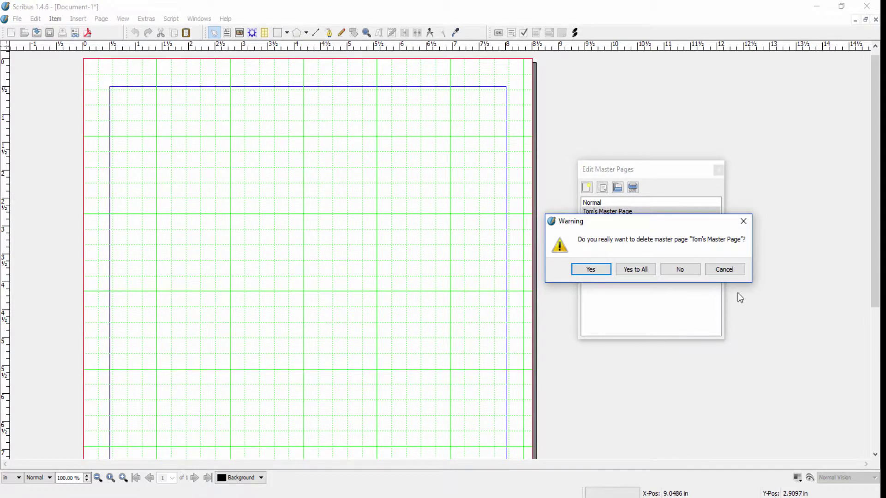
click(736, 272)
click(724, 270)
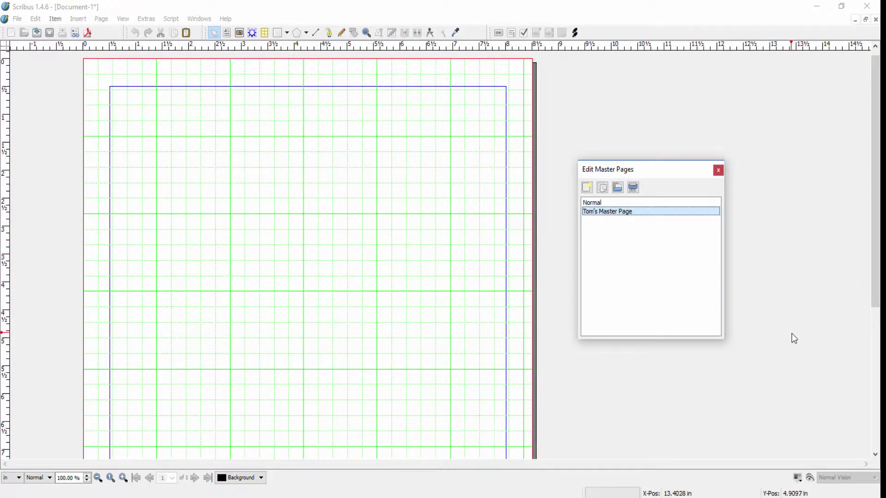
click(848, 335)
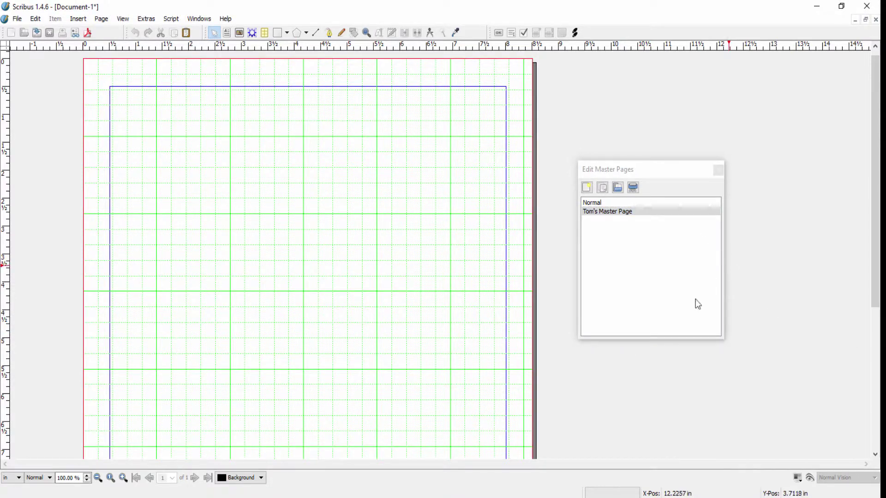
click(718, 171)
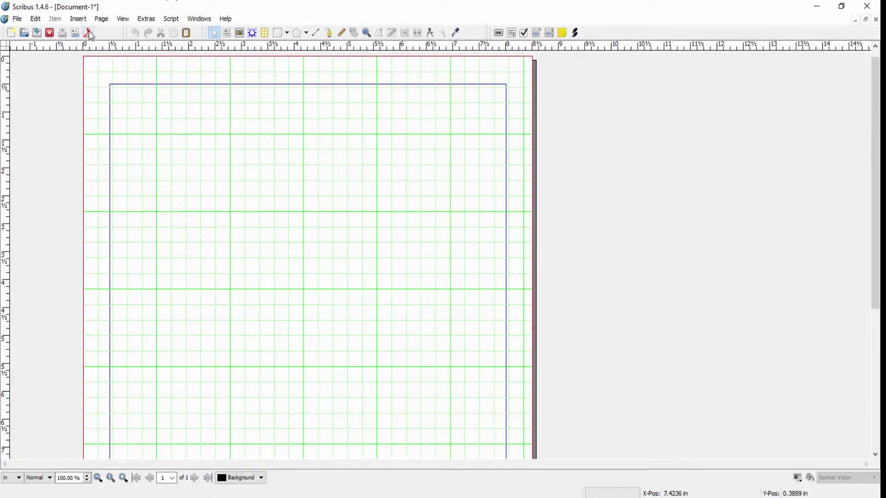
click(102, 19)
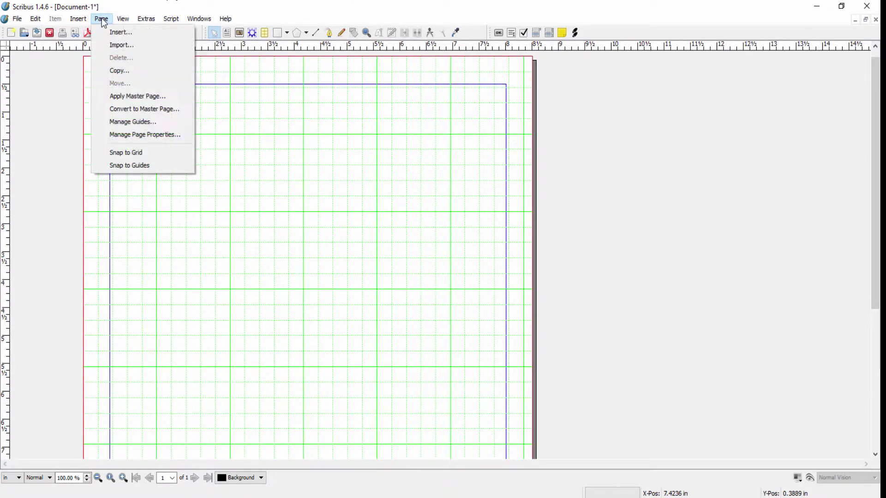
click(141, 113)
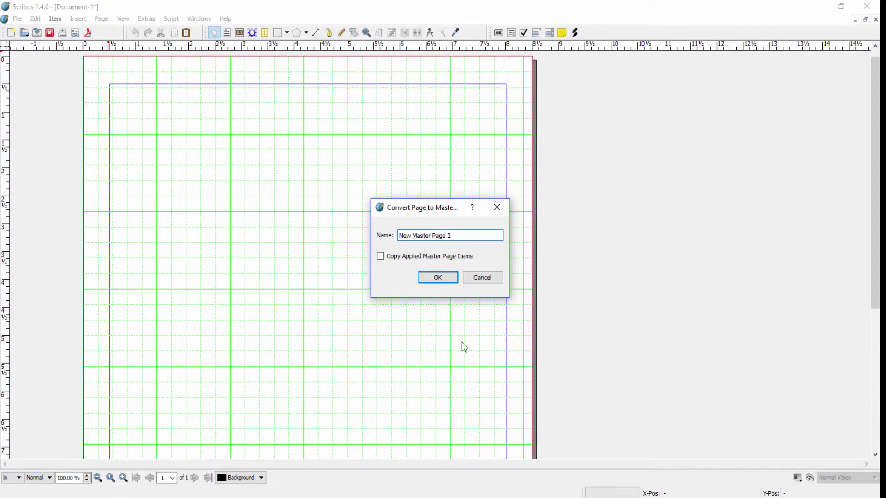
key(Return)
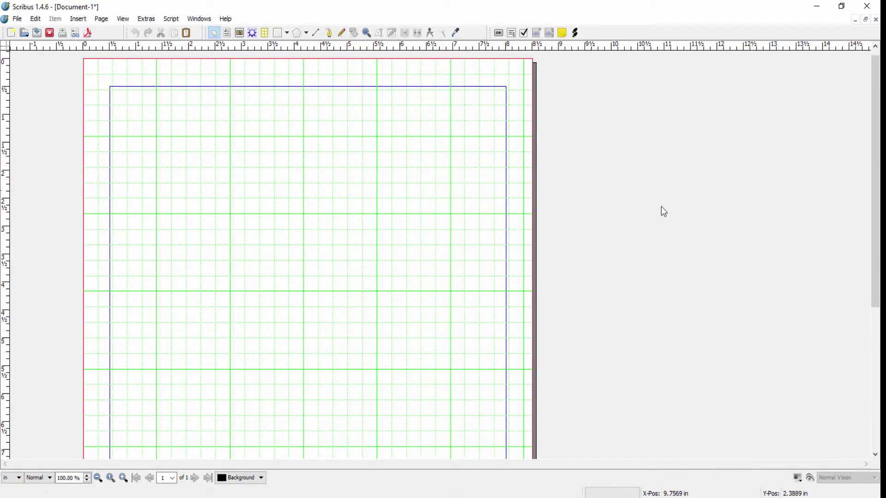
- Apply Tom's Master Page to All Pages within range 1 to 1 via Page > Apply Master Page
click(101, 20)
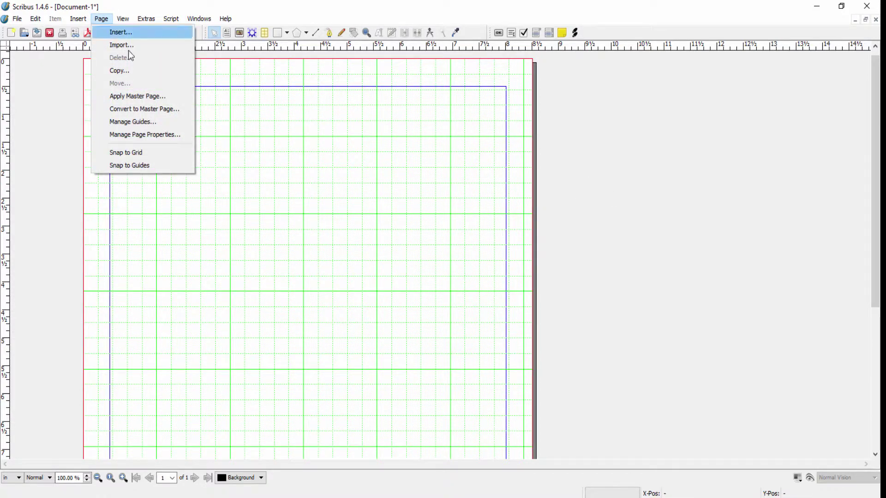
click(165, 95)
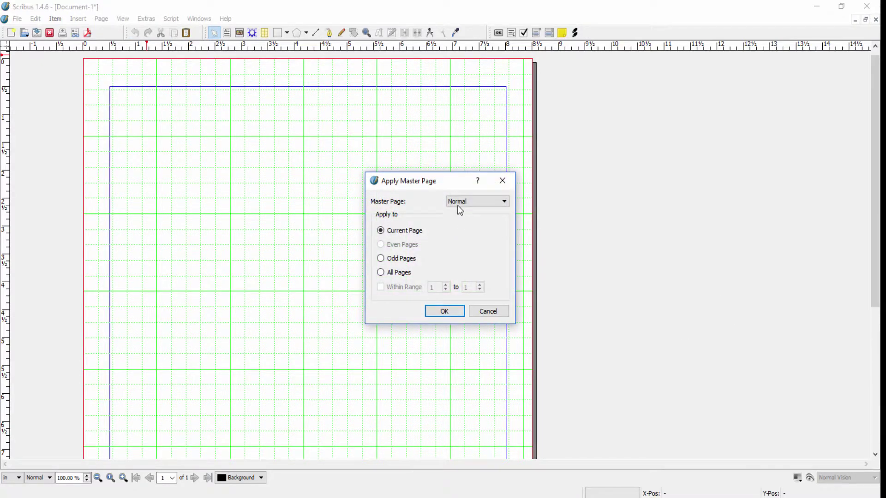
drag(455, 187, 643, 179)
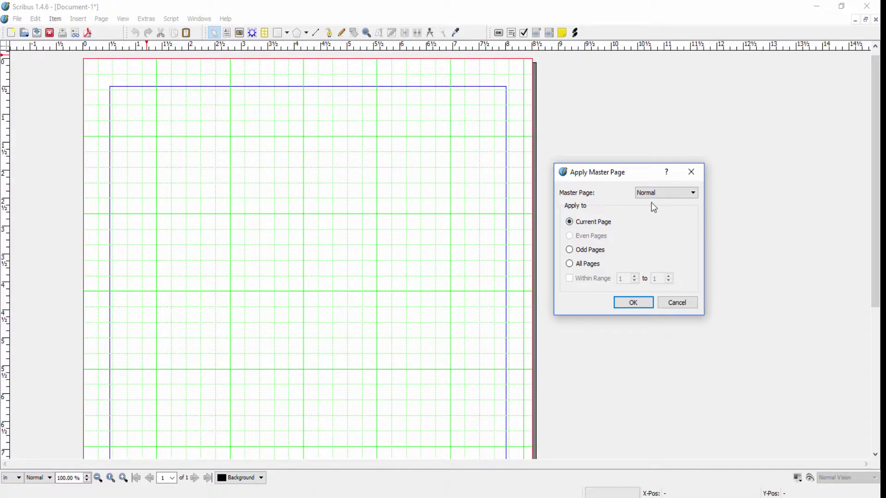
click(695, 193)
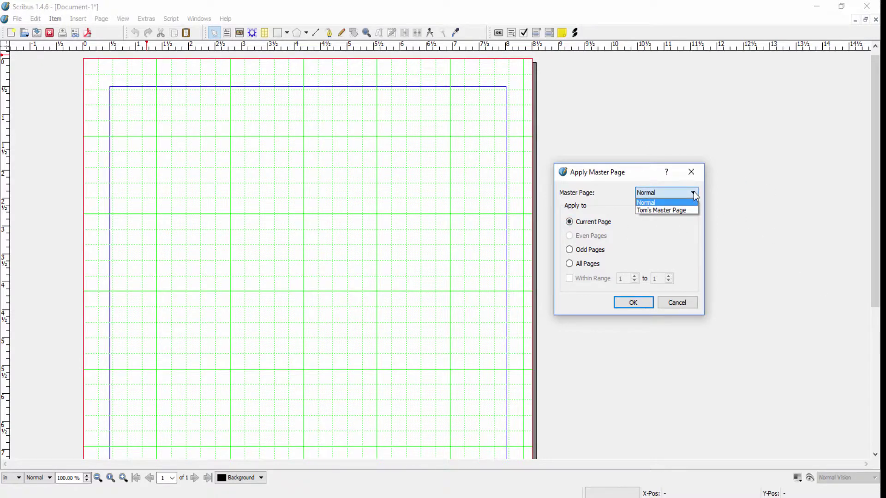
click(673, 209)
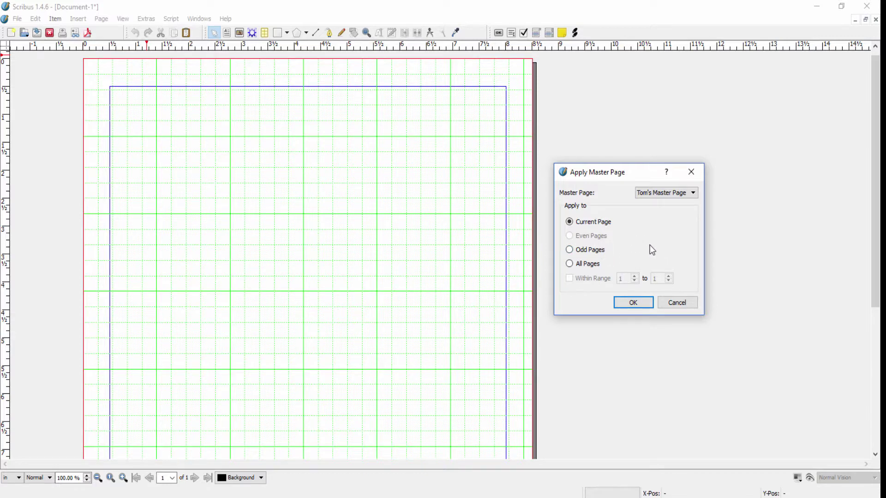
click(572, 266)
click(569, 278)
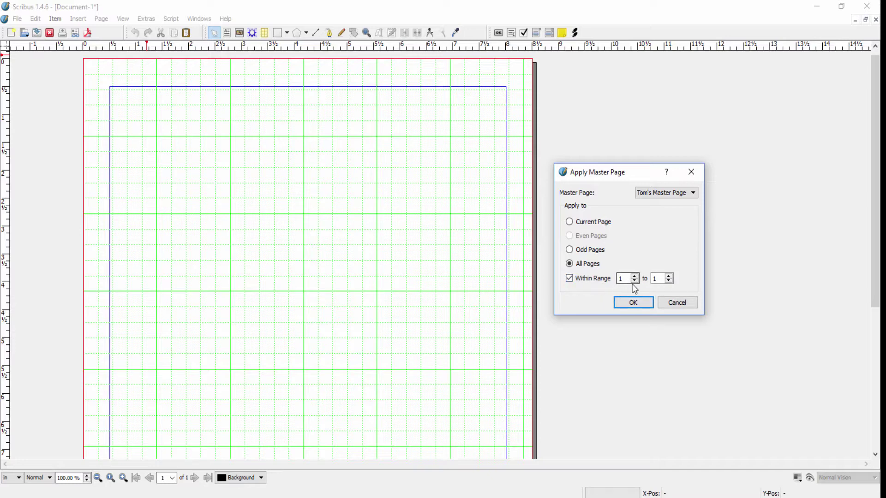
click(674, 305)
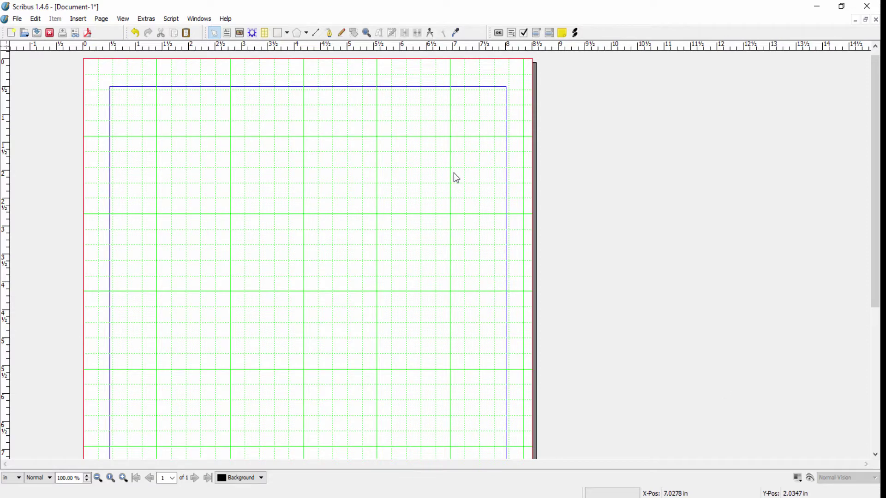
- In Windows > Arrange Pages, drag Tom's Master Page onto the page 1 thumbnail
click(199, 18)
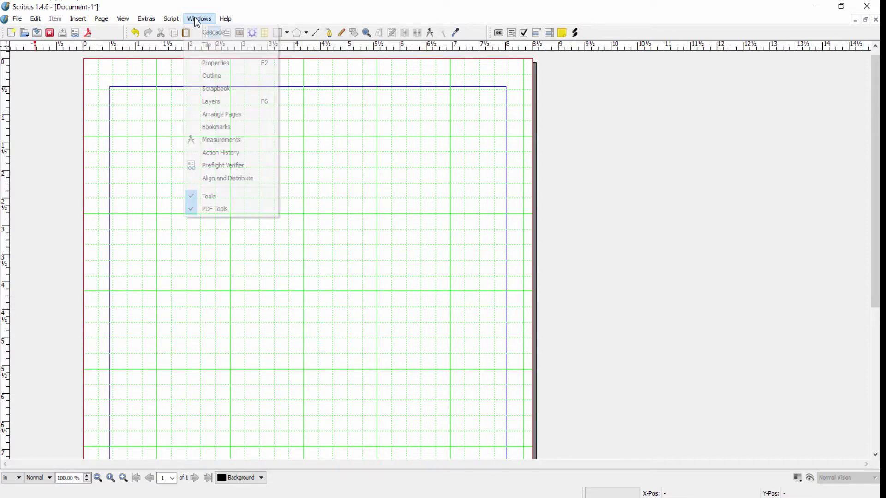
click(221, 118)
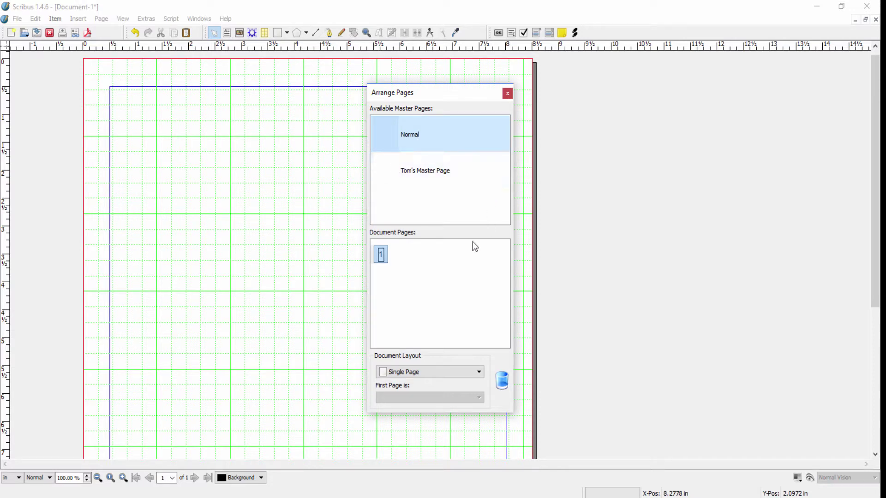
click(437, 172)
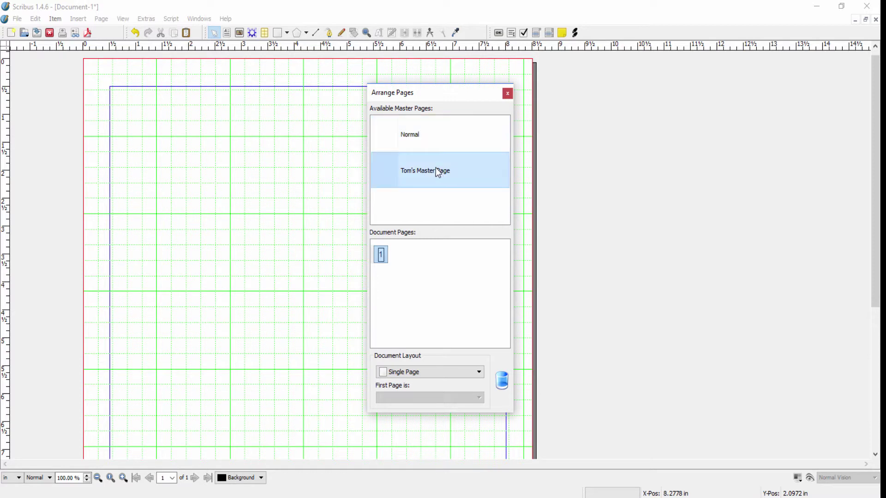
drag(438, 172, 381, 261)
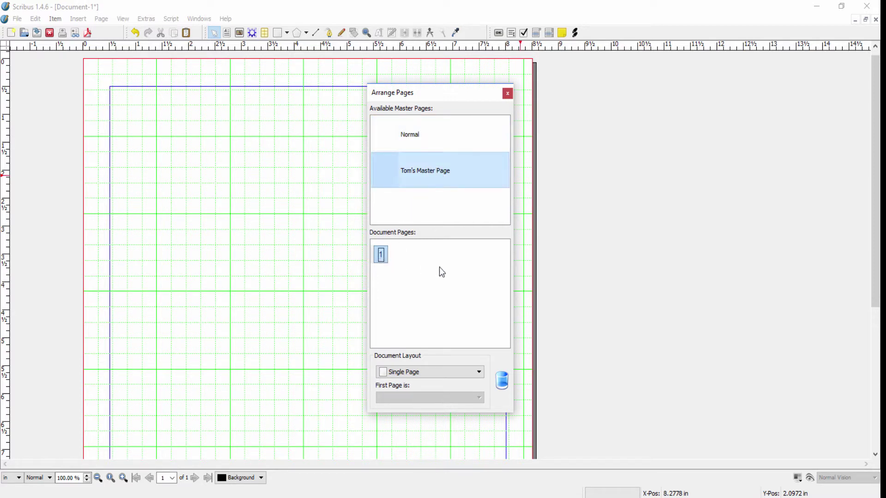